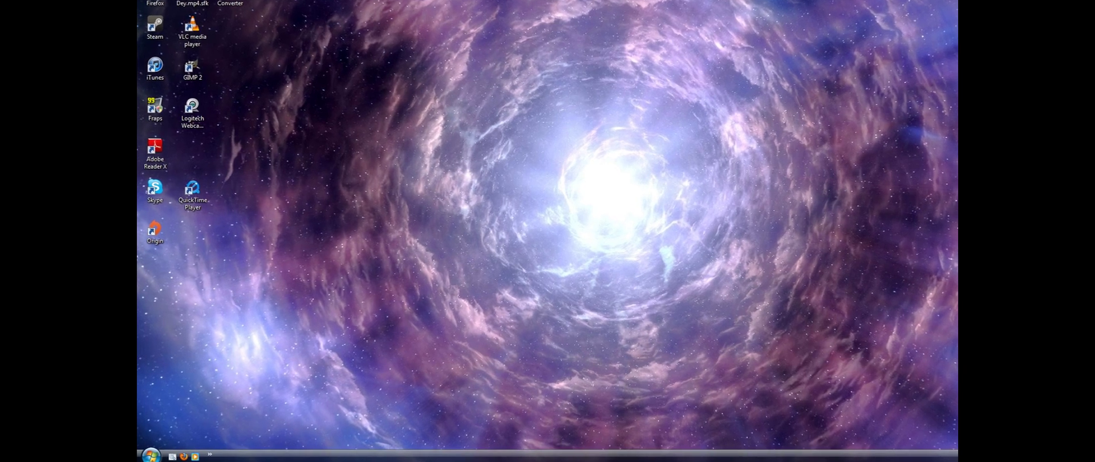
From the Start menu, open the Documents folder's Properties on the Location tab to see its storage path.
key("super")
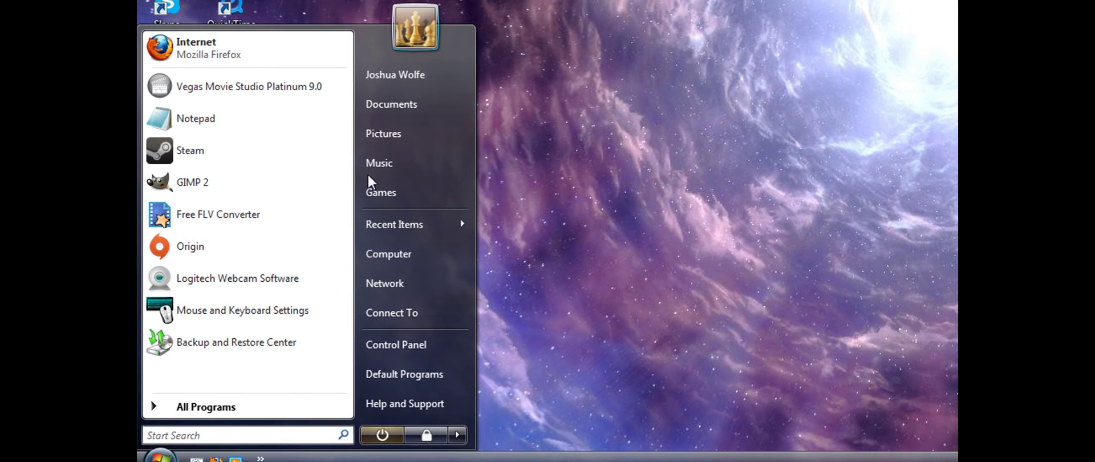
right_click(428, 111)
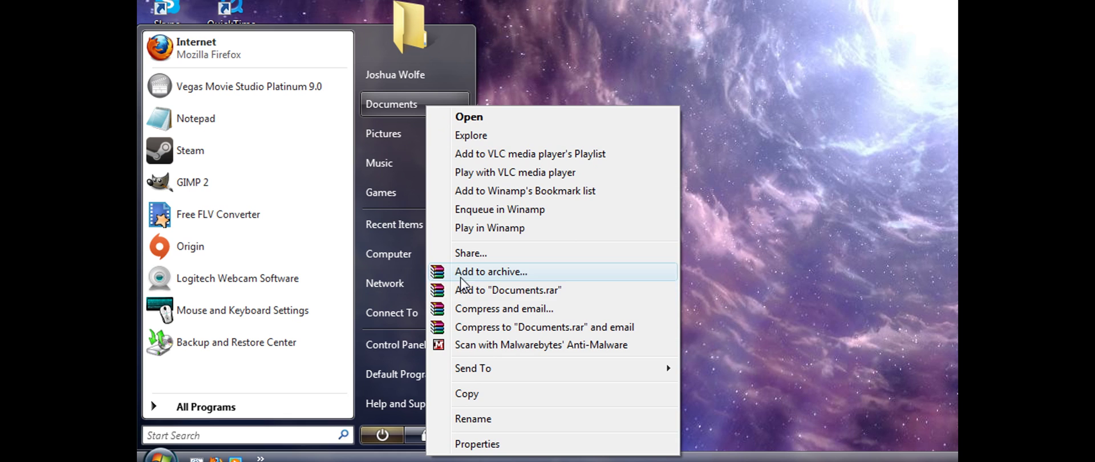
left_click(476, 444)
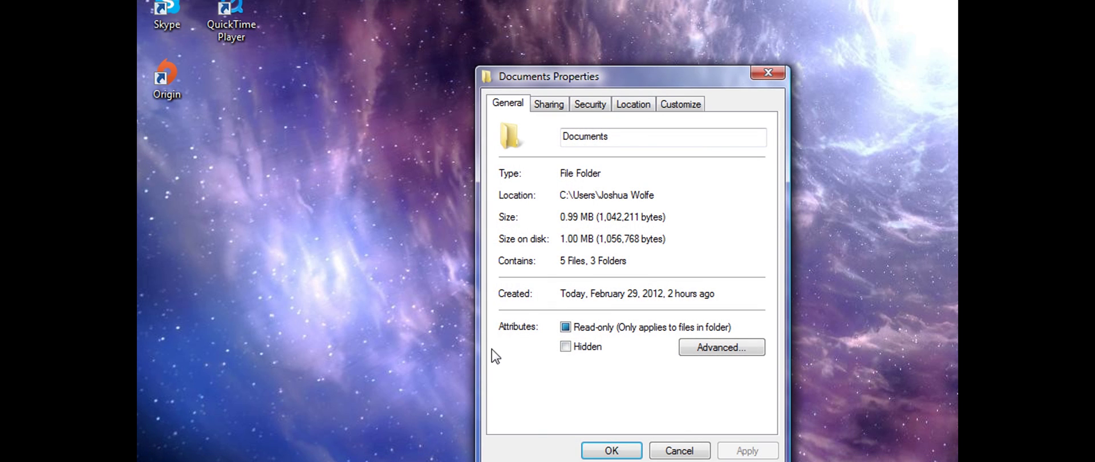
left_click(625, 106)
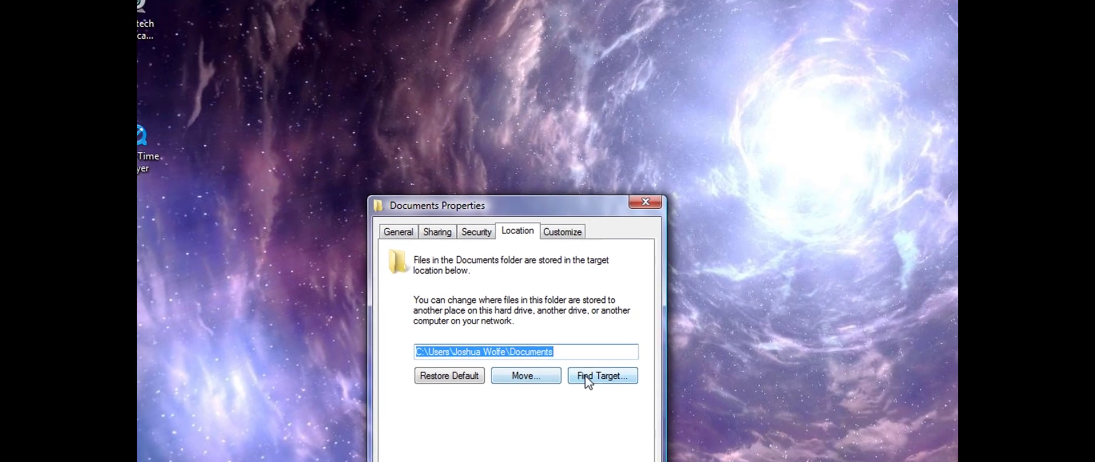
Open the Documents folder's target location and browse Big Drive (E:) and the Computer drive list.
left_click(586, 376)
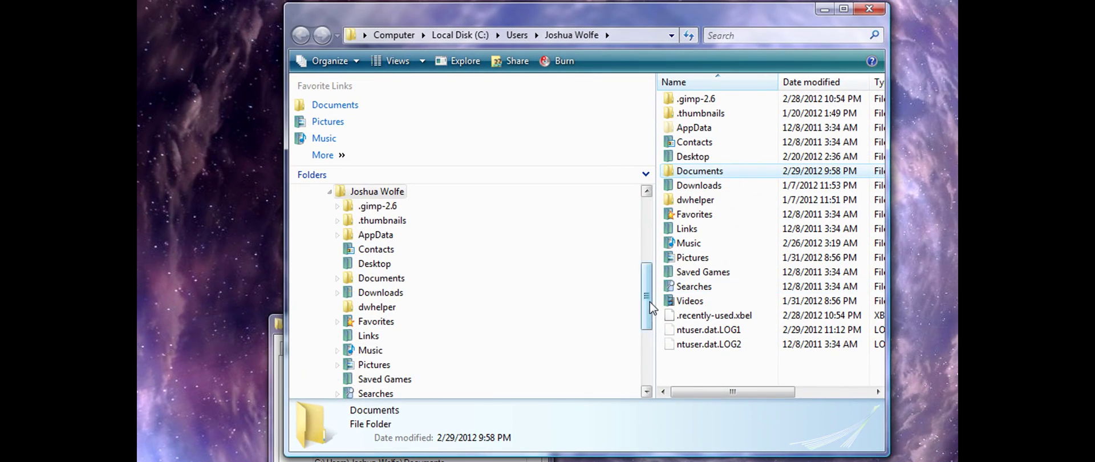
left_click_drag(650, 303, 650, 360)
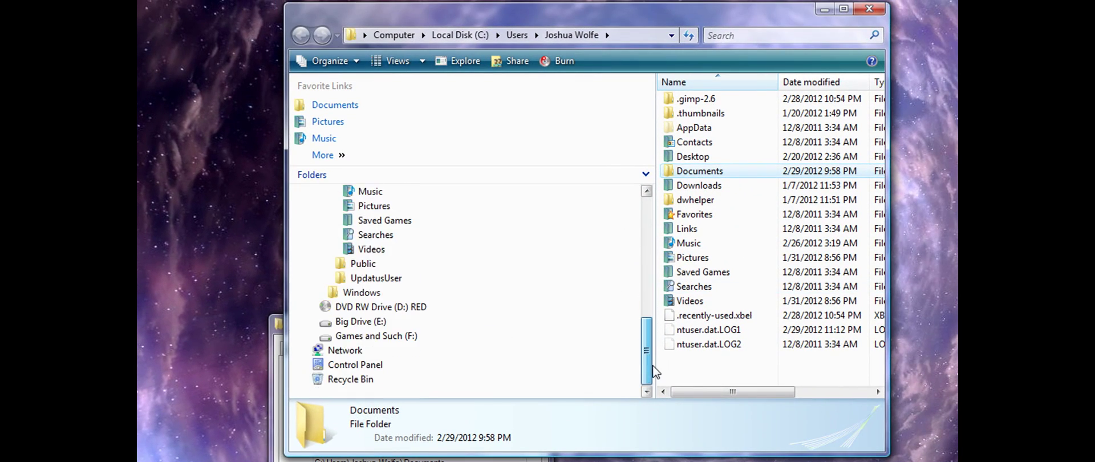
left_click(361, 321)
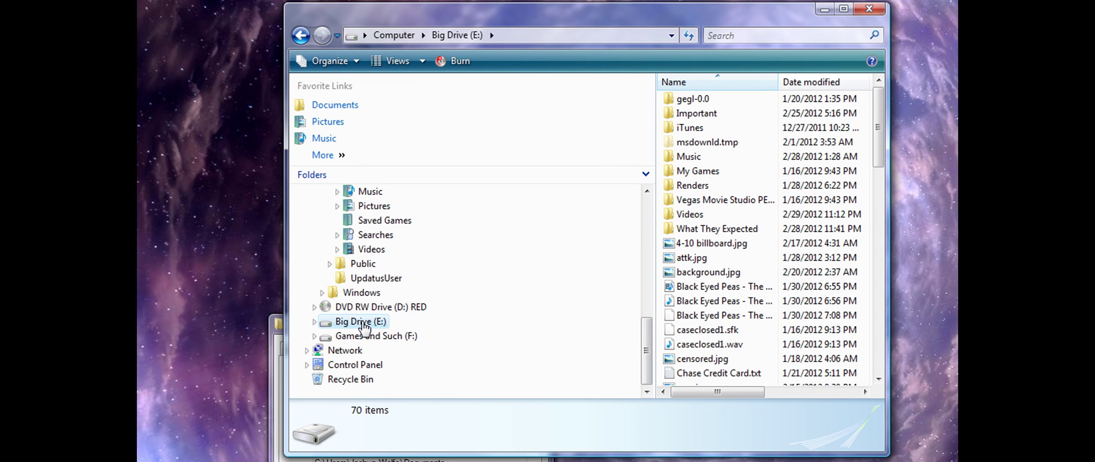
left_click_drag(646, 351, 650, 231)
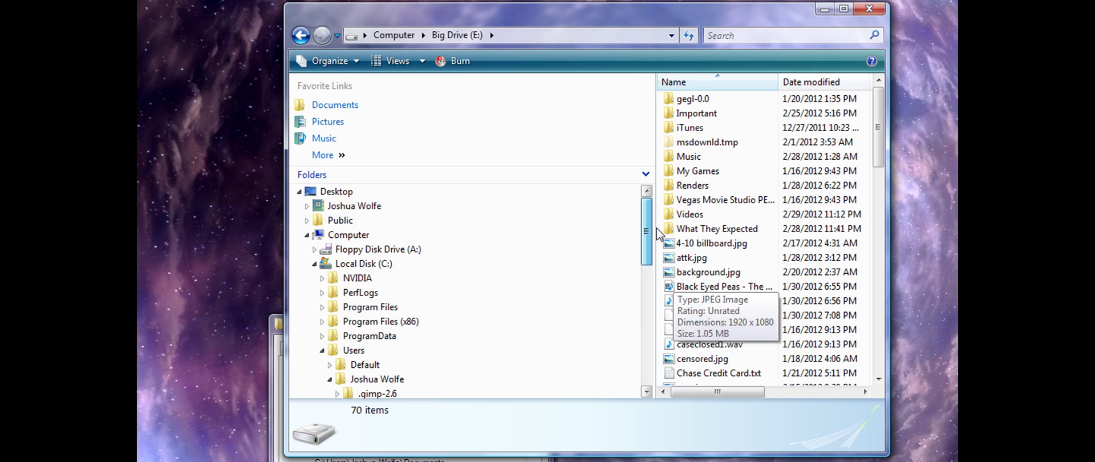
left_click(348, 235)
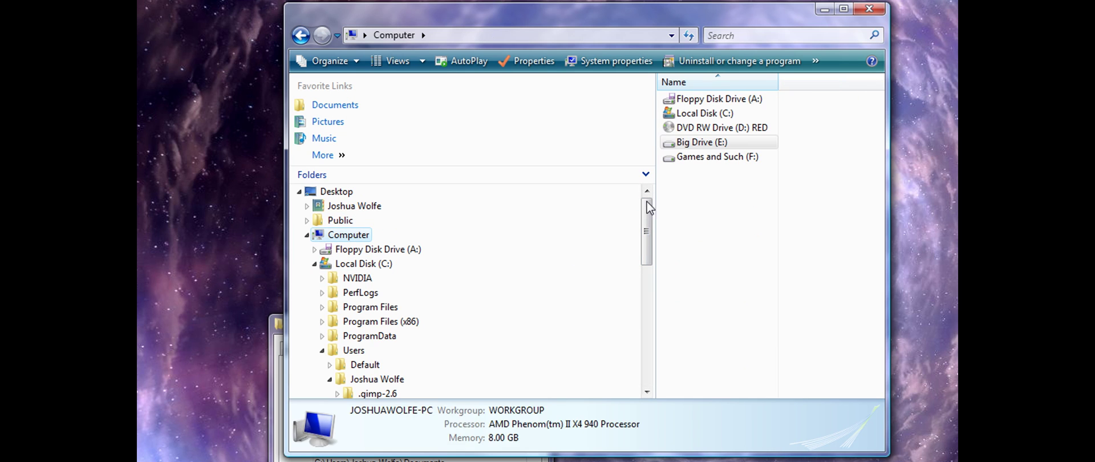
Check the space details of Local Disk (C:) and Big Drive (E:), then close the window and Documents Properties unchanged.
left_click(693, 112)
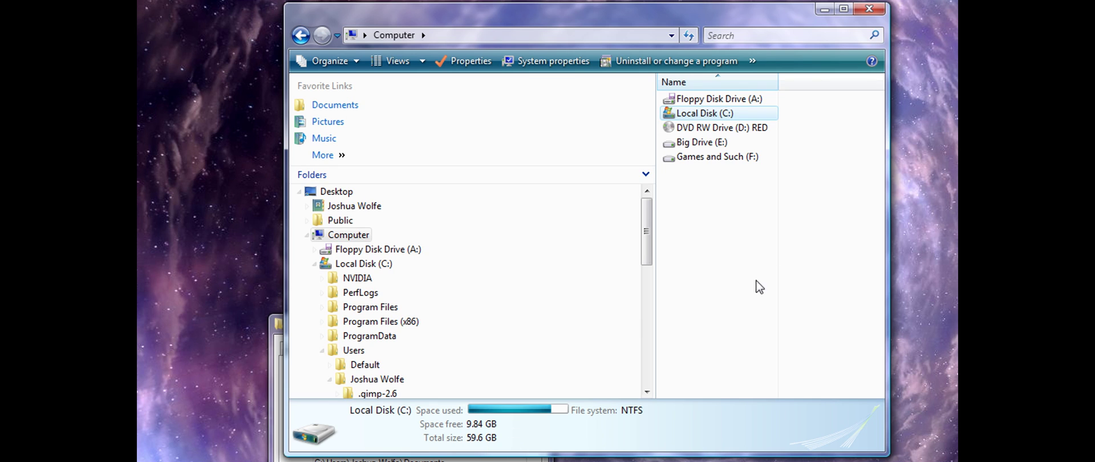
left_click(700, 142)
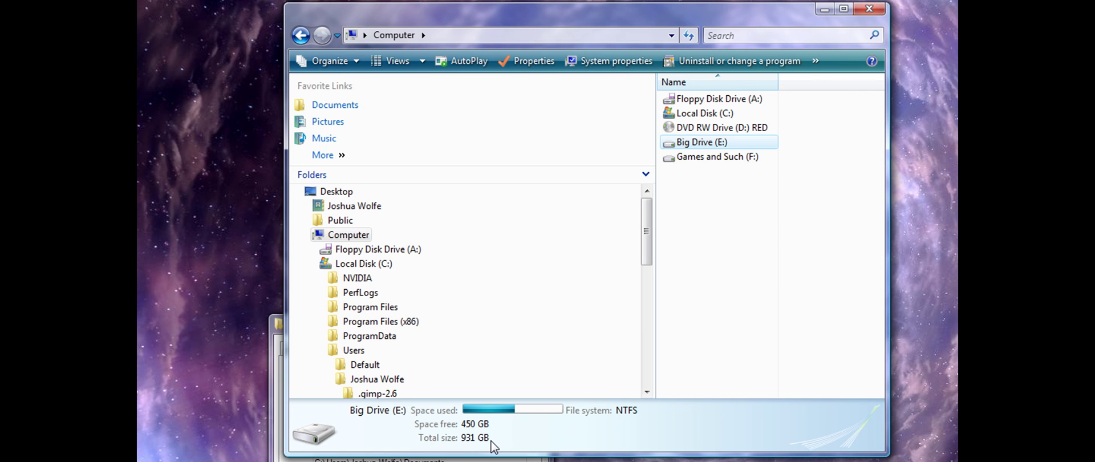
left_click(868, 11)
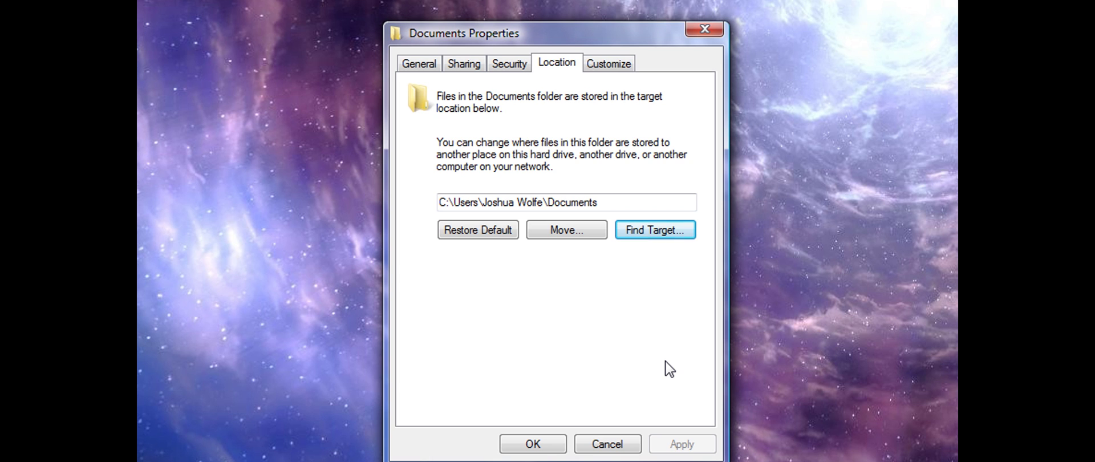
left_click(614, 446)
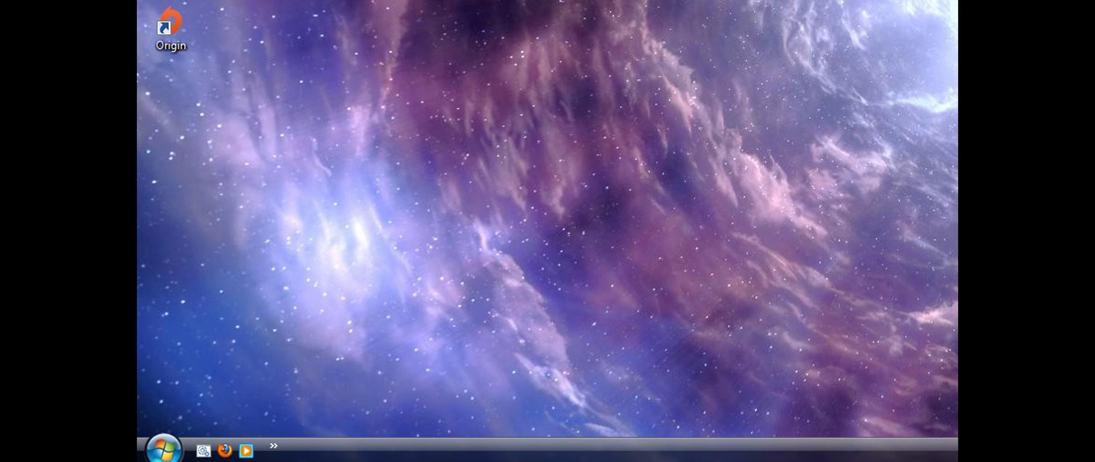
Open an Explorer window from the Start button and go into Users and the user's home folder.
right_click(171, 455)
left_click(279, 149)
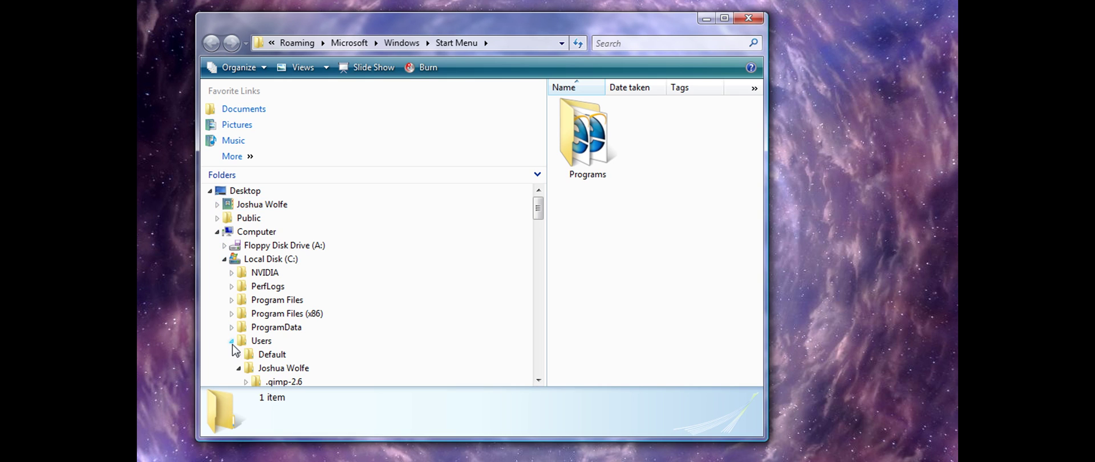
left_click(261, 340)
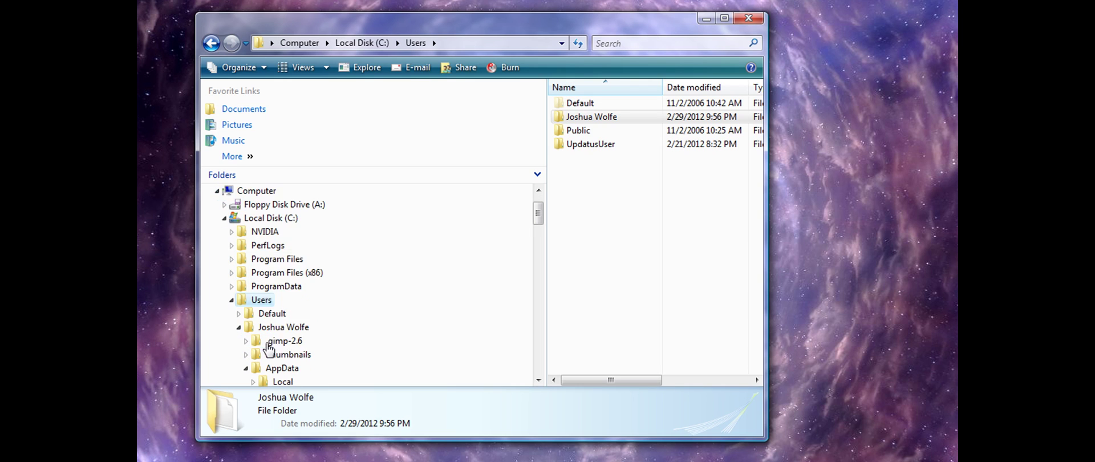
left_click(282, 286)
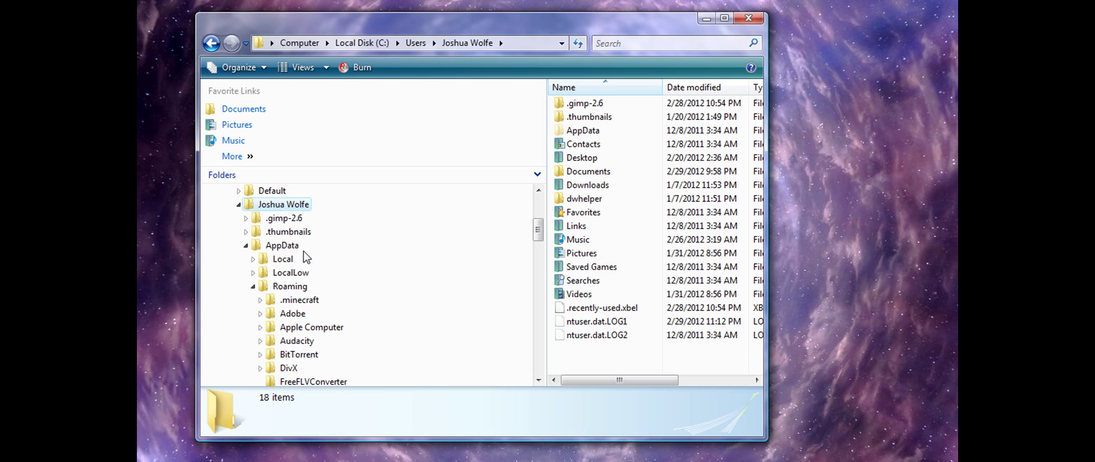
Collapse AppData, expand Documents and open Battlefield 3\settings to show the profile save files.
left_click(246, 245)
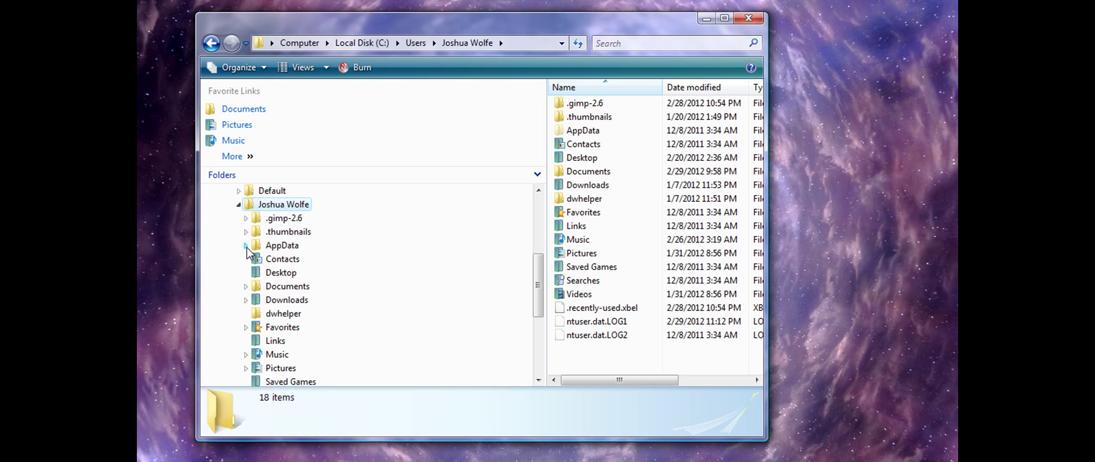
left_click(246, 286)
left_click(287, 286)
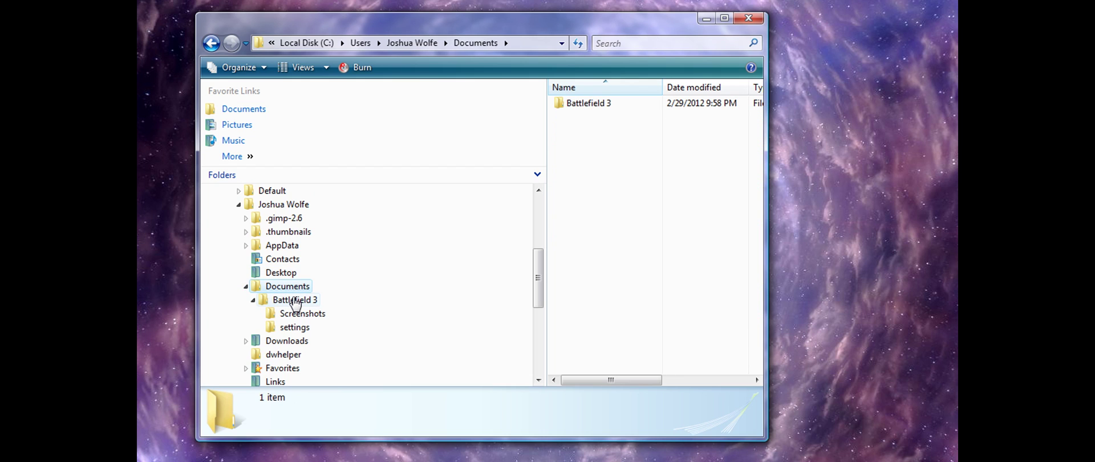
left_click(293, 300)
left_click(294, 327)
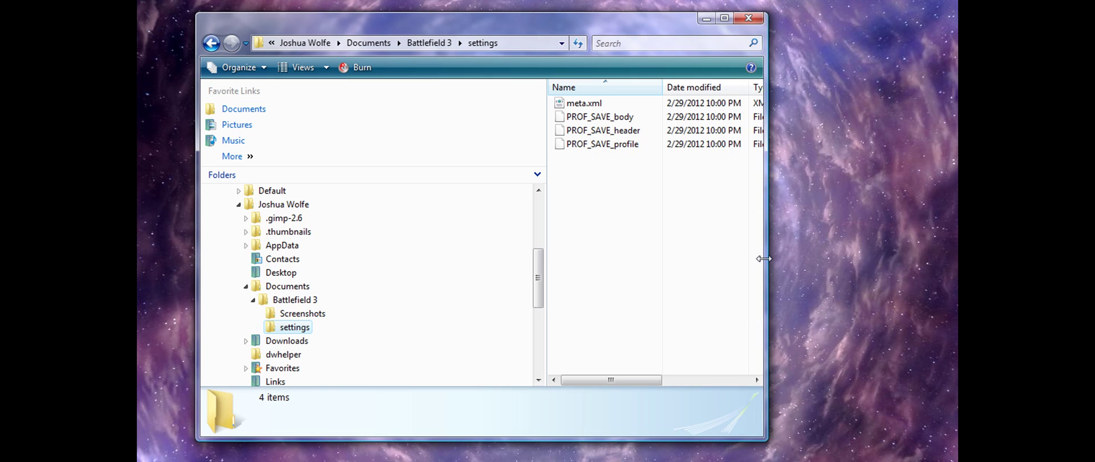
Widen the Explorer window to show Type and Size, then select and deselect the four settings files.
left_click_drag(765, 264, 913, 249)
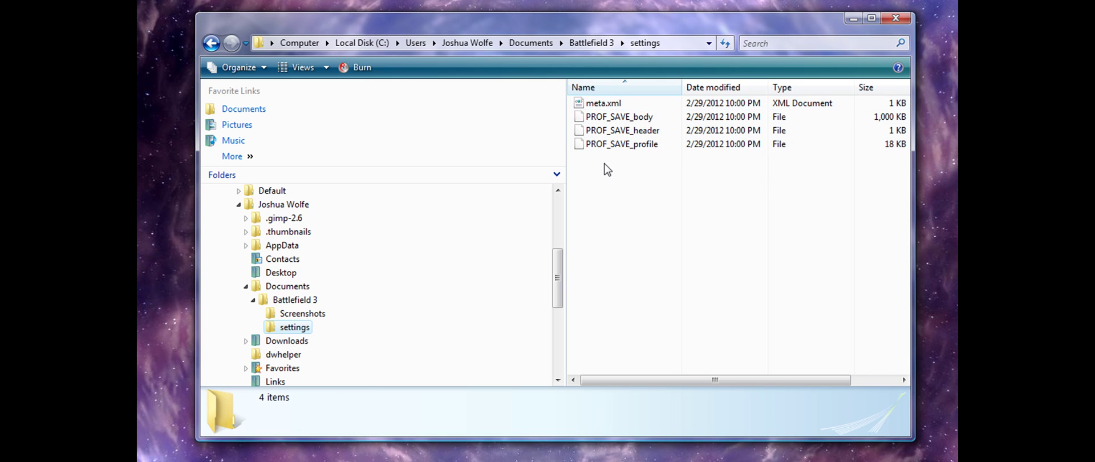
left_click_drag(775, 189, 620, 114)
left_click_drag(638, 201, 613, 196)
scroll(558, 190, "up", 4)
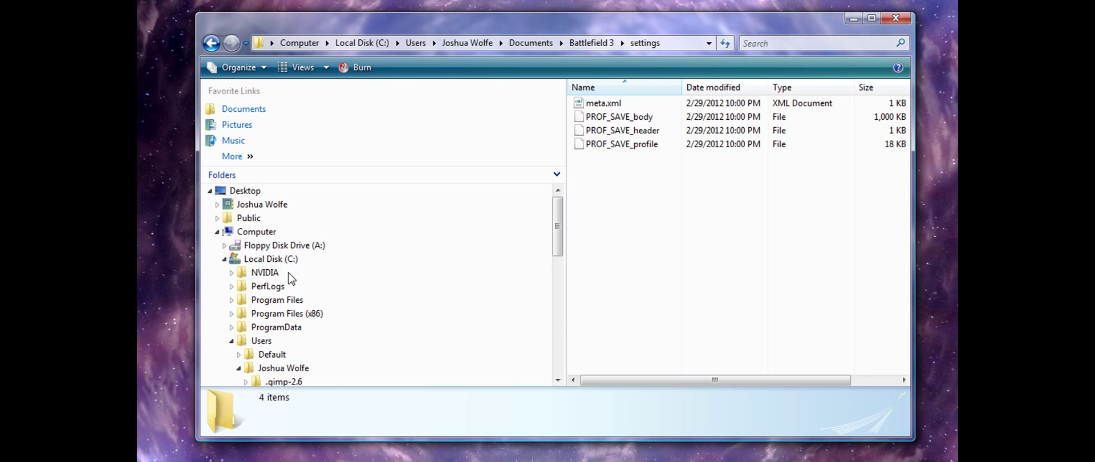
Navigate from Local Disk (C:) through Users, the profile folder and Documents into Battlefield 3.
left_click(258, 262)
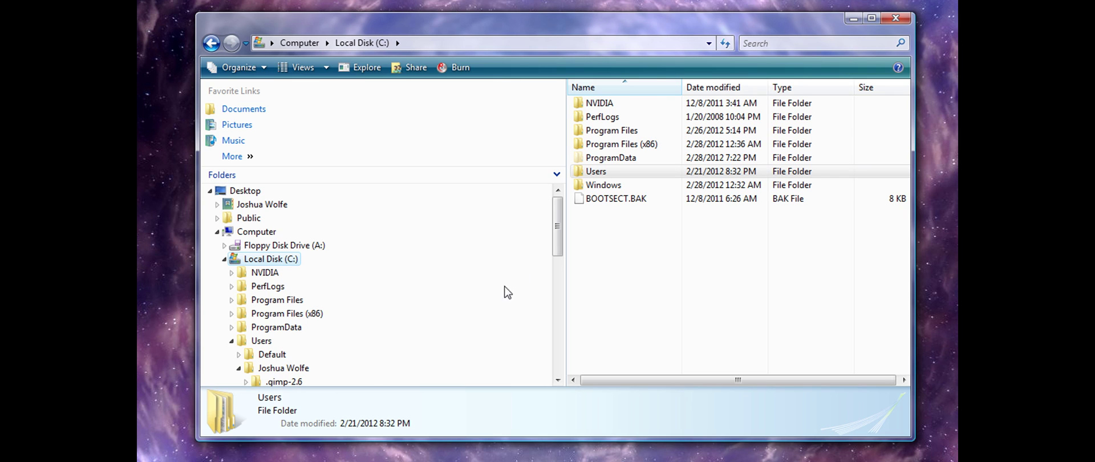
double_click(639, 161)
key("BackSpace")
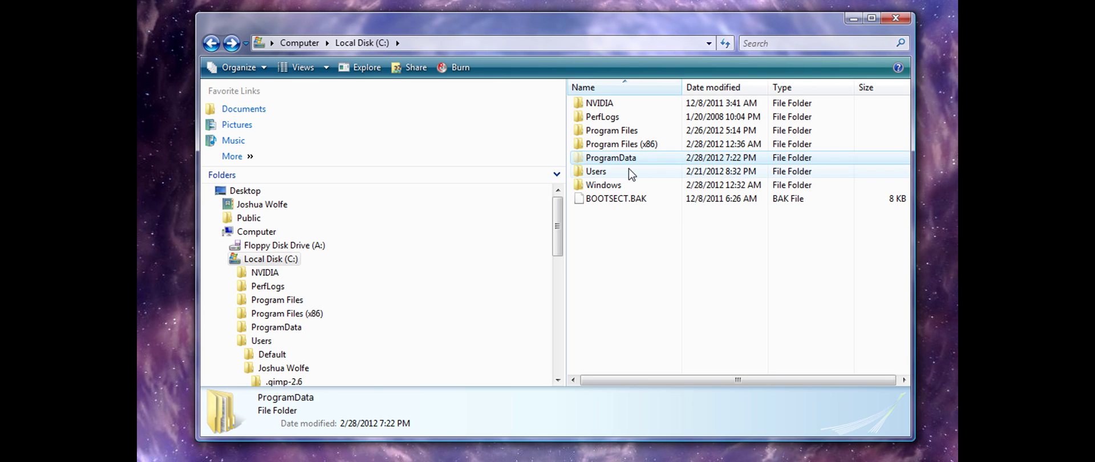
double_click(635, 171)
double_click(626, 119)
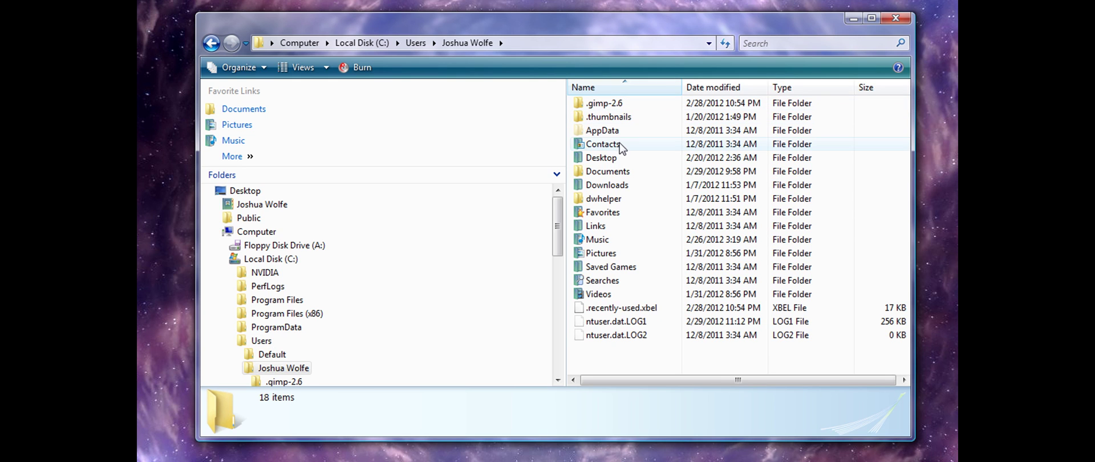
double_click(631, 173)
double_click(636, 105)
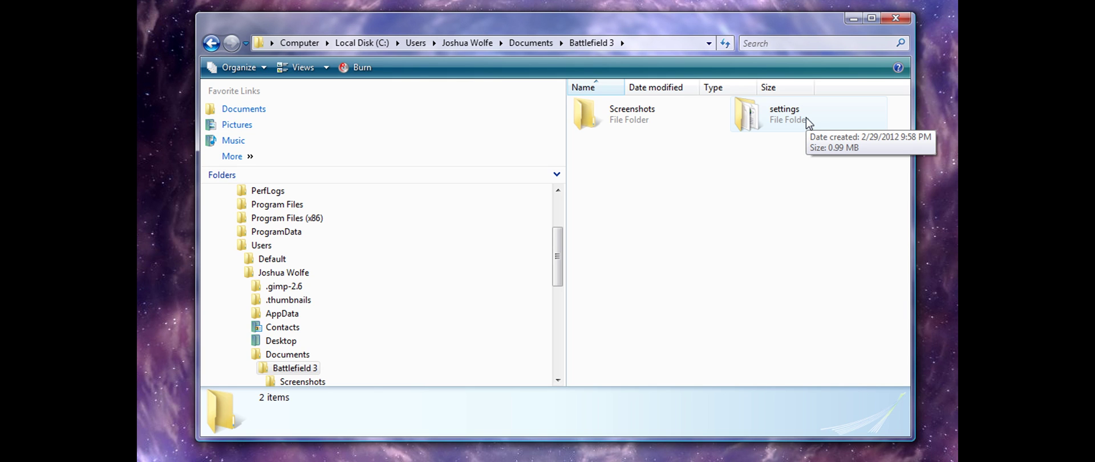
key("super")
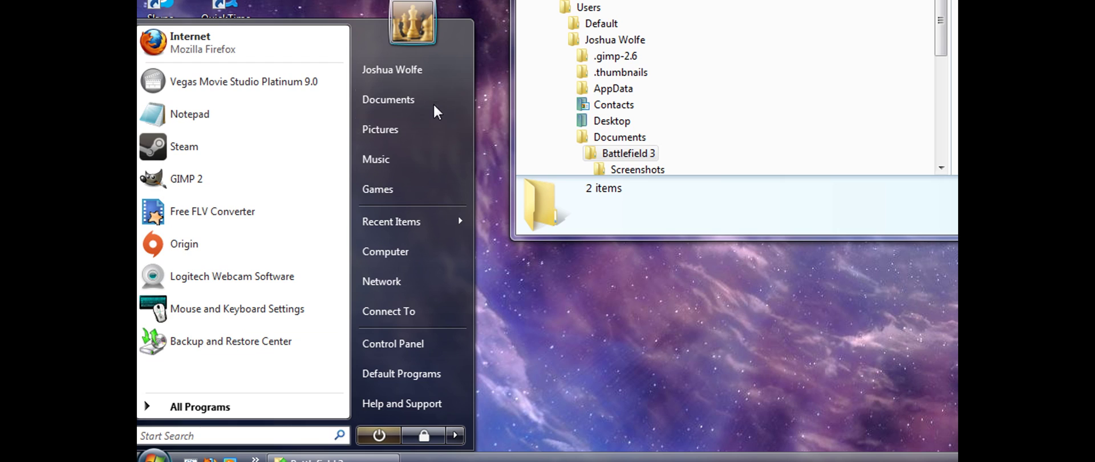
Close the extra Documents window and reopen Documents Properties at its Location settings.
left_click(433, 101)
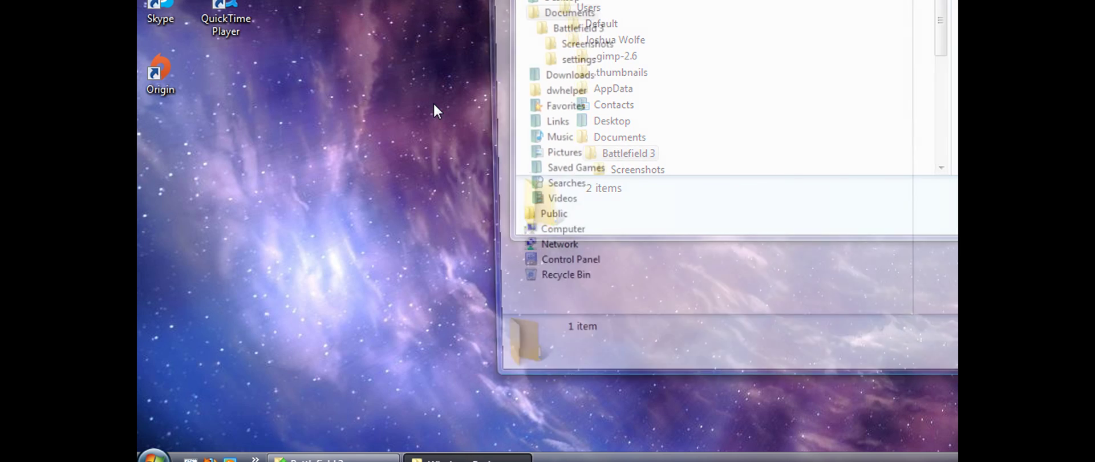
key("alt+F4")
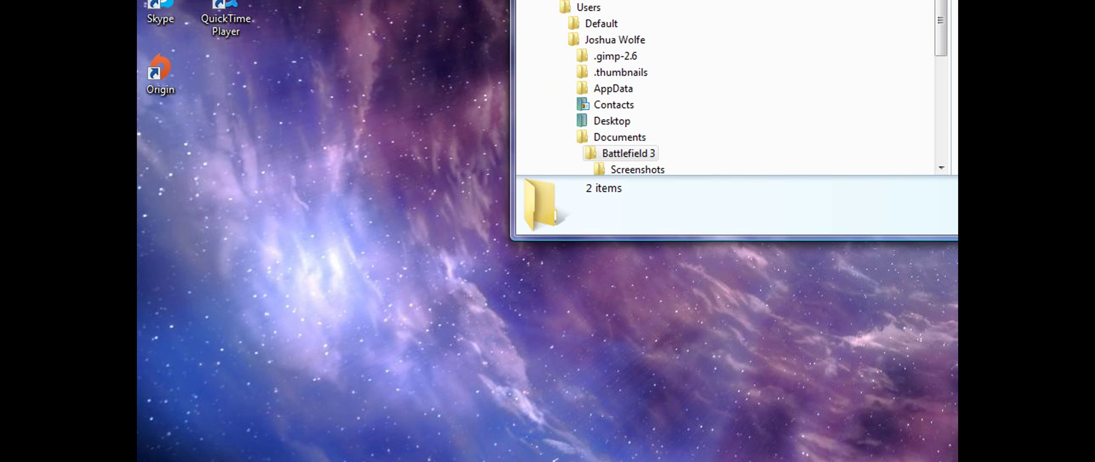
left_click(154, 456)
right_click(425, 105)
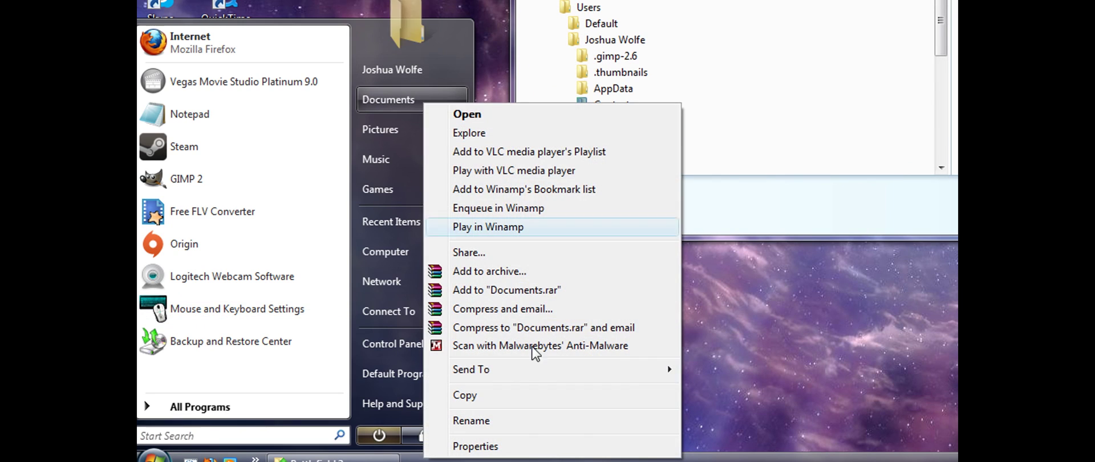
left_click(542, 443)
left_click(705, 98)
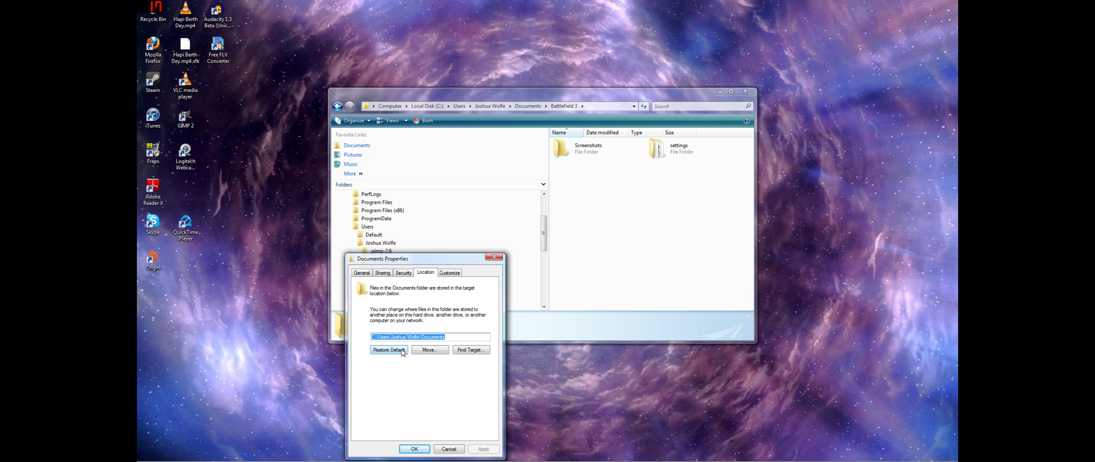
Close Documents Properties, open the settings folder, and select then deselect PROF_SAVE_header.
left_click(452, 445)
double_click(681, 149)
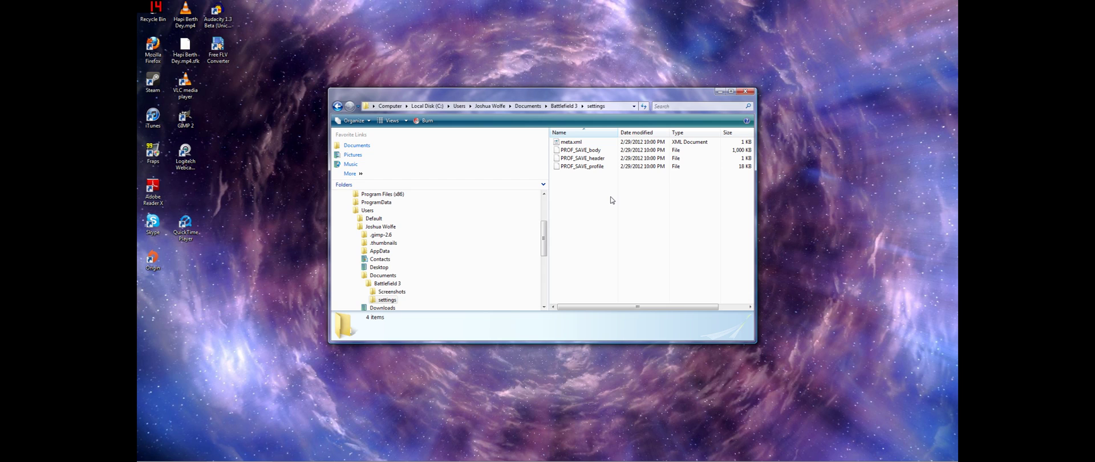
left_click(573, 158)
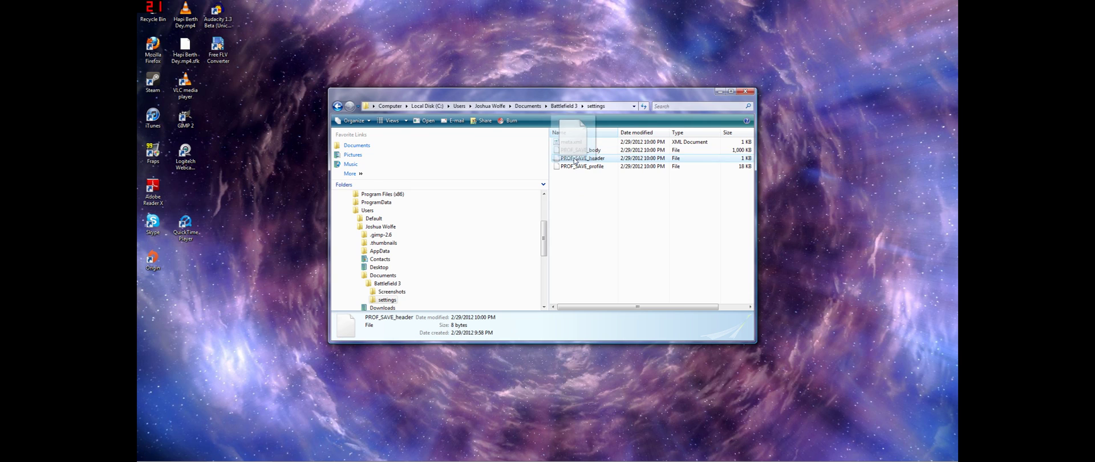
mouse_move(593, 194)
left_mouse_down()
mouse_move(563, 147)
mouse_move(575, 201)
left_mouse_up()
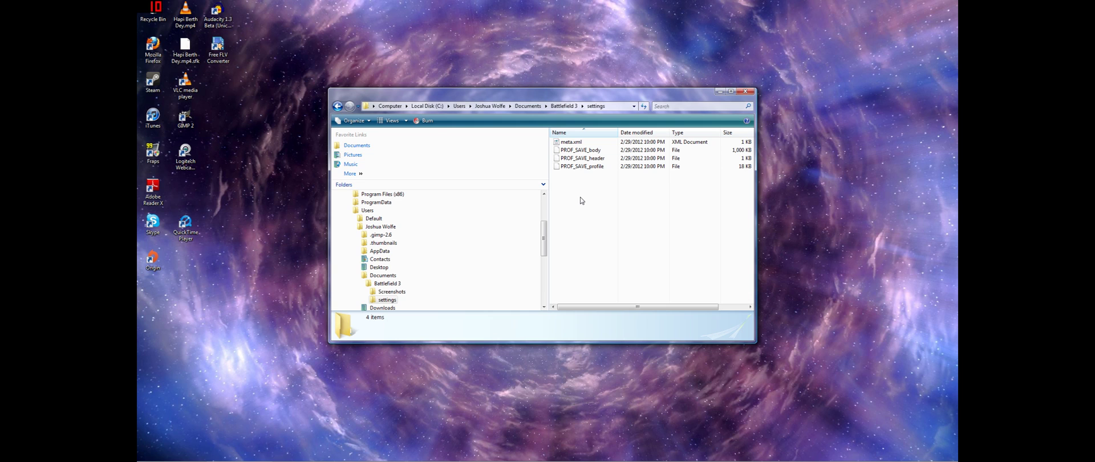